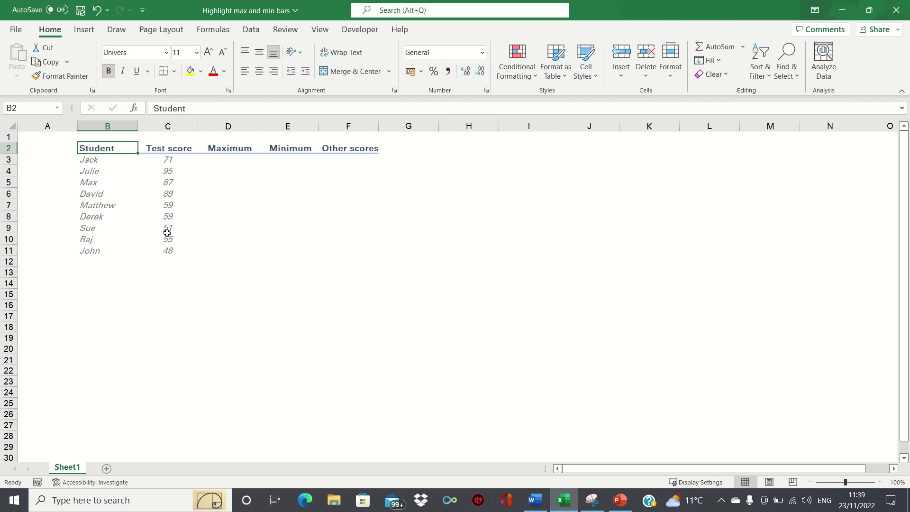
- Enter =IF(C3=MAX($C$3:$C$11),C3,"") in D3, with the score range made absolute
key(Right)
key(Right)
key(Down)
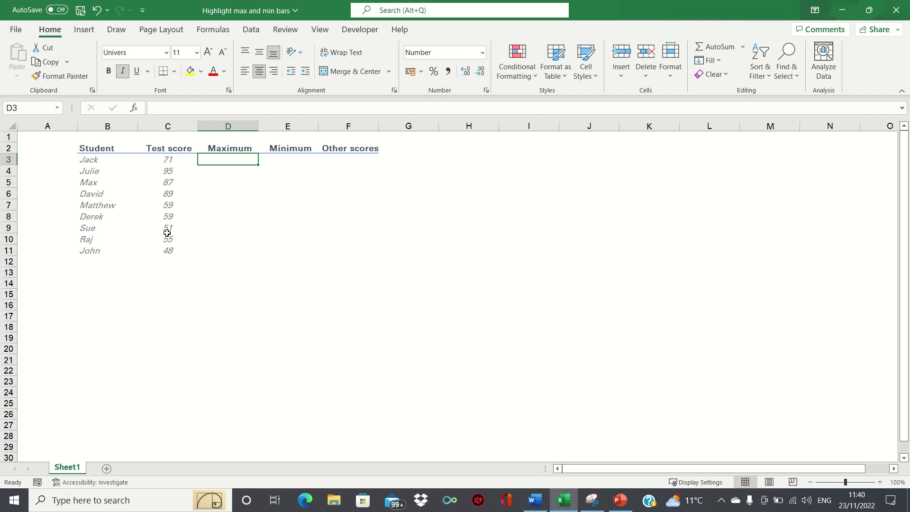
text(=IF()
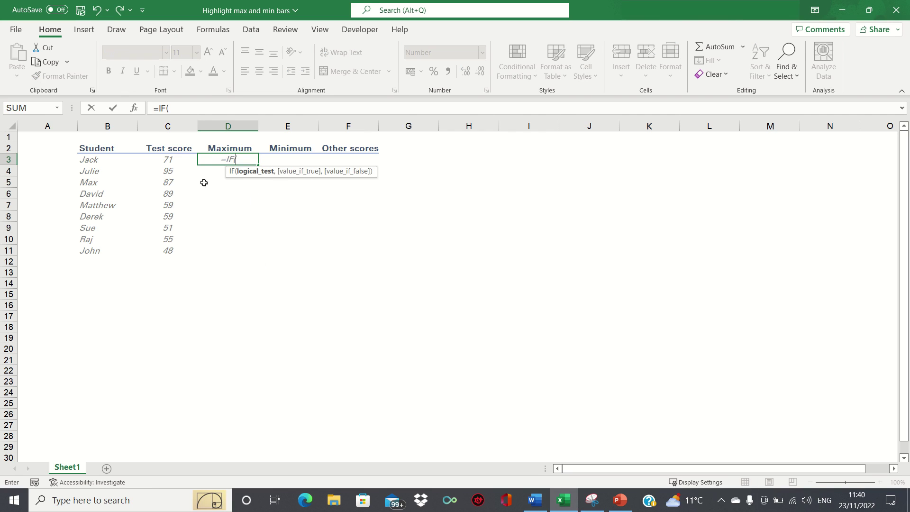
key(Left)
text(=MAX()
key(Left)
key(ctrl+shift+Down)
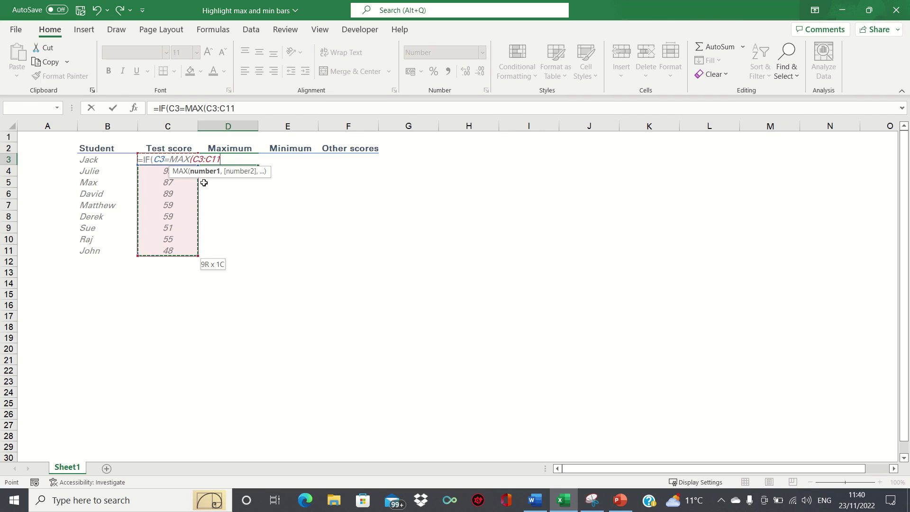
text(),)
key(Left)
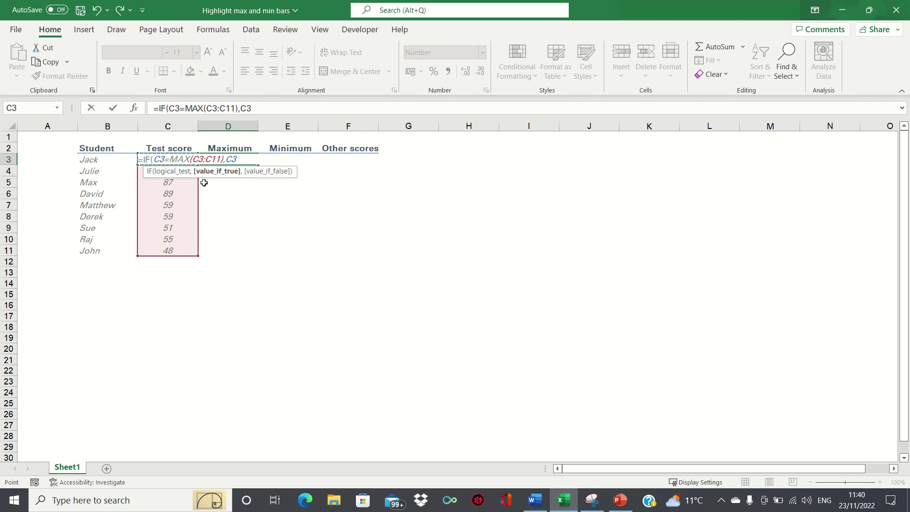
text(,)
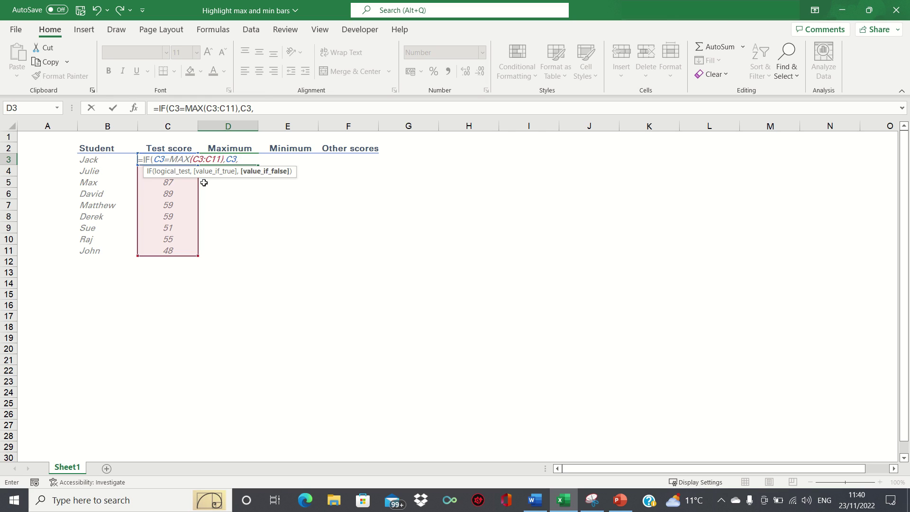
text(""))
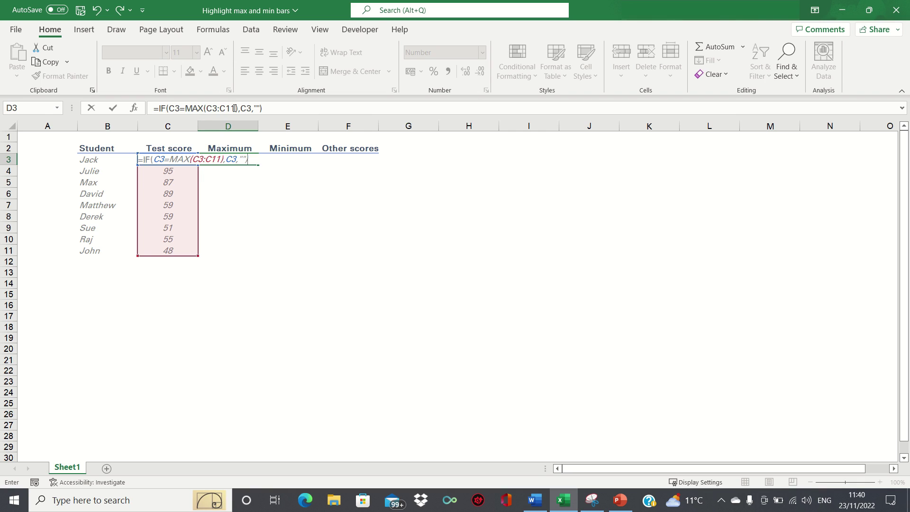
drag(237, 109, 206, 109)
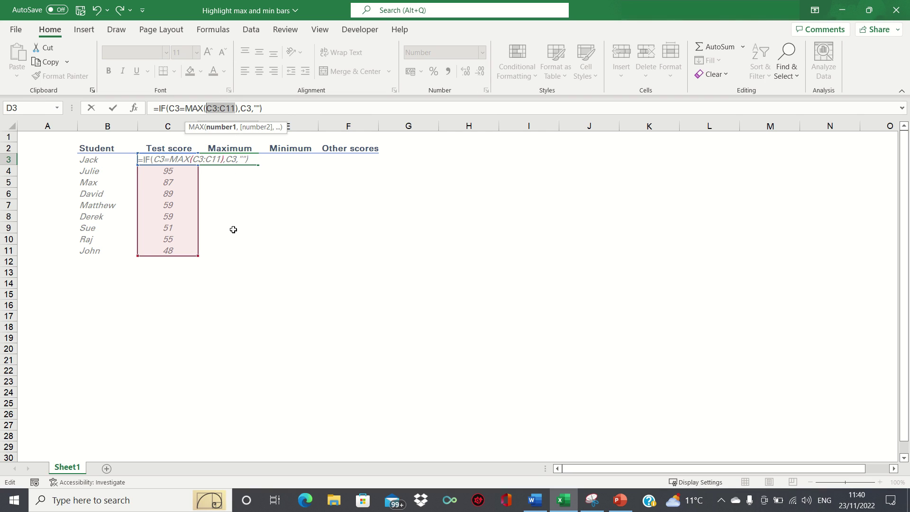
key(F4)
key(Return)
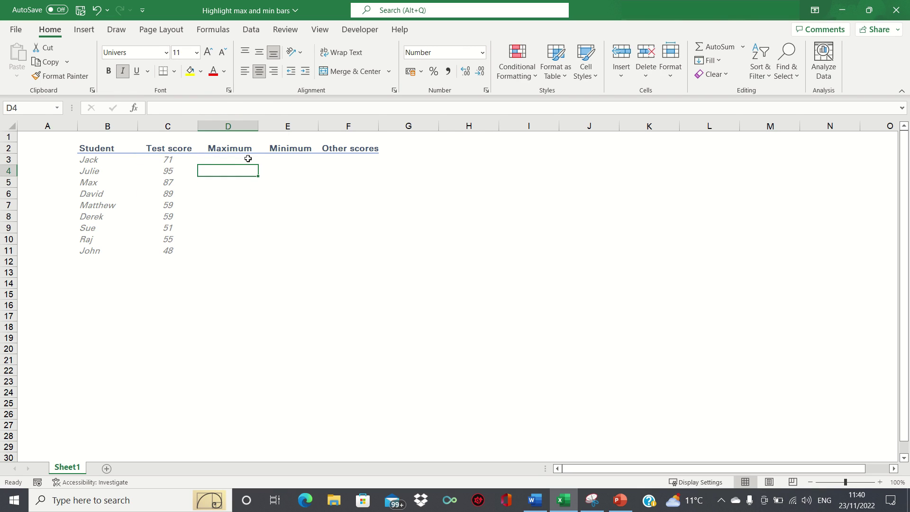
- Fill the Maximum formula down from D3 to D11
click(249, 158)
drag(256, 165, 251, 254)
click(278, 159)
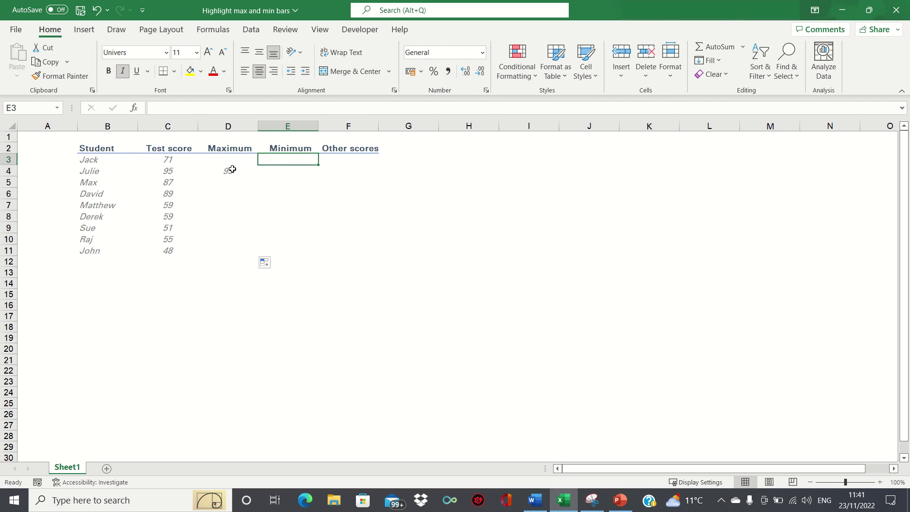
- Copy D3's formula into E3 and change MAX to MIN
key(Left)
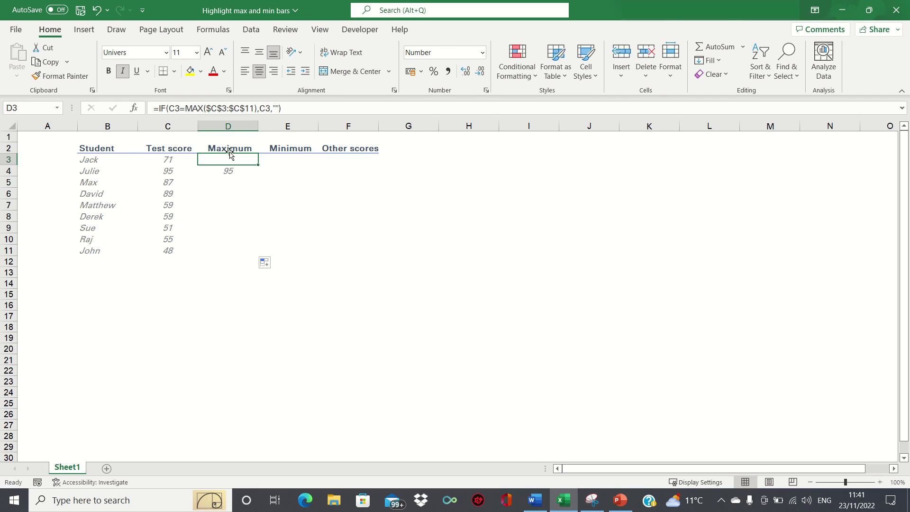
click(299, 105)
drag(300, 105, 1, 99)
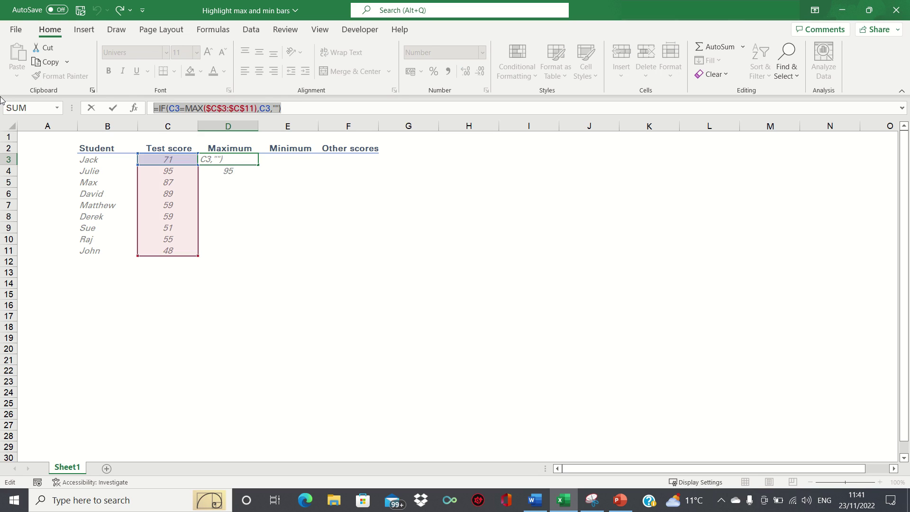
key(ctrl+c)
key(Return)
key(Right)
key(Up)
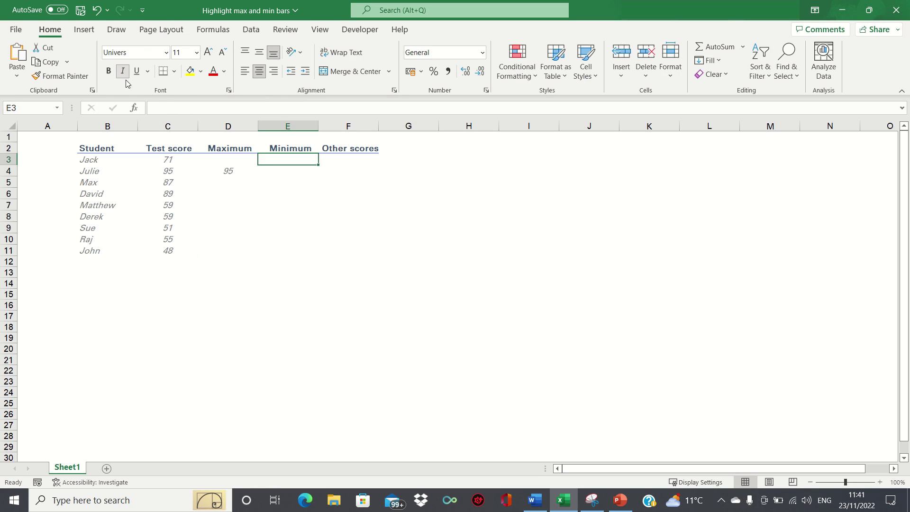
click(167, 108)
key(ctrl+v)
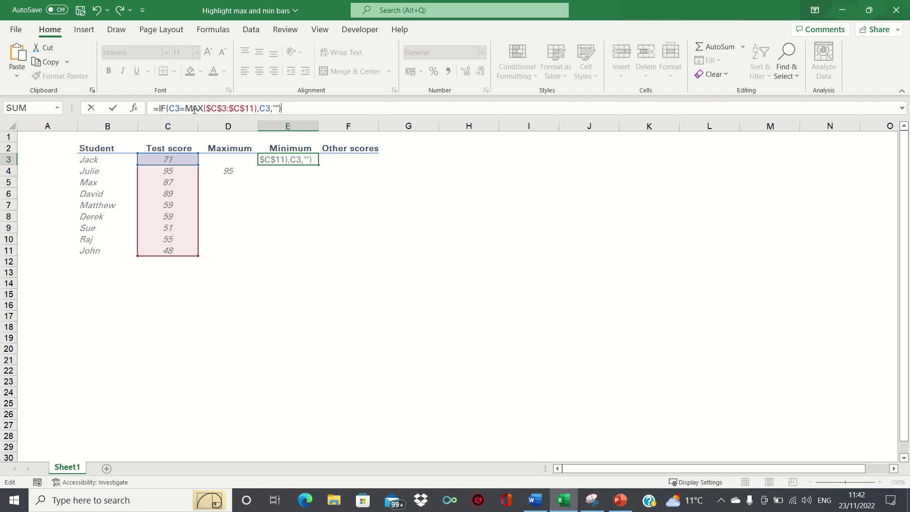
double_click(194, 108)
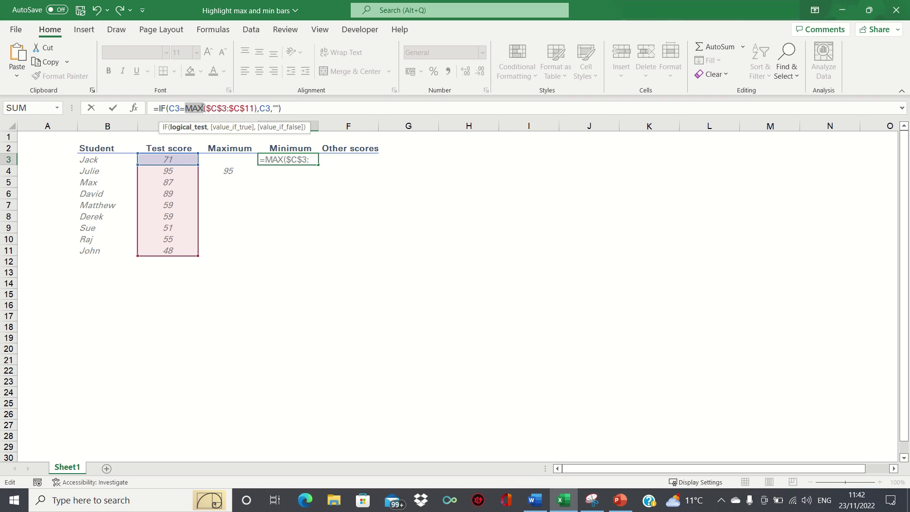
text(MIN)
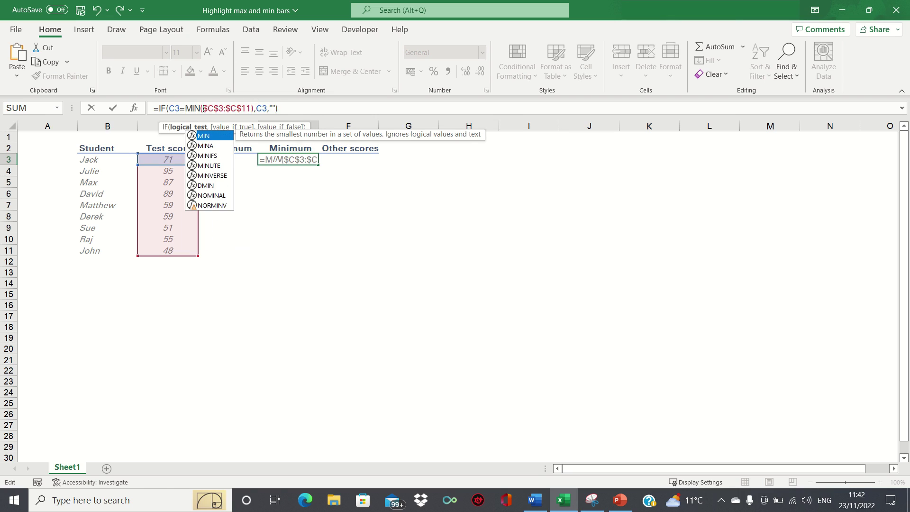
key(Return)
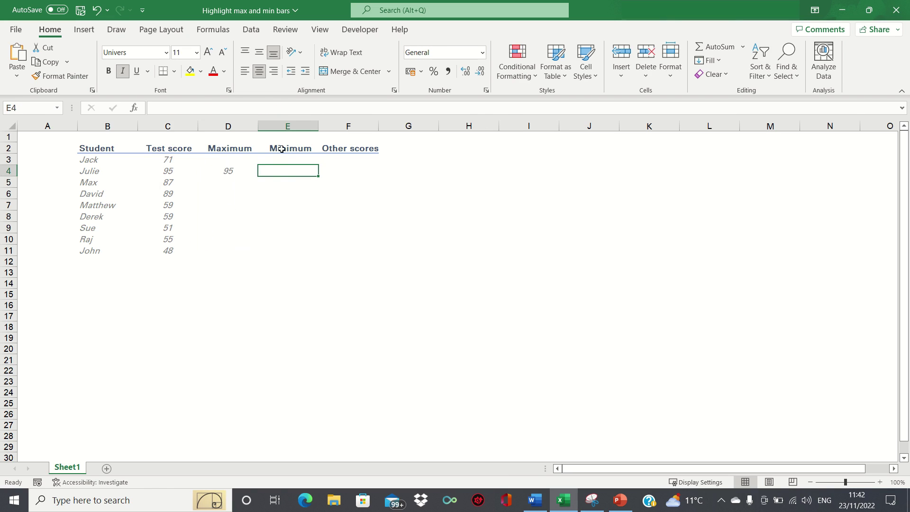
- Fill the Minimum formula down from E3 to E11
click(292, 157)
drag(318, 165, 314, 256)
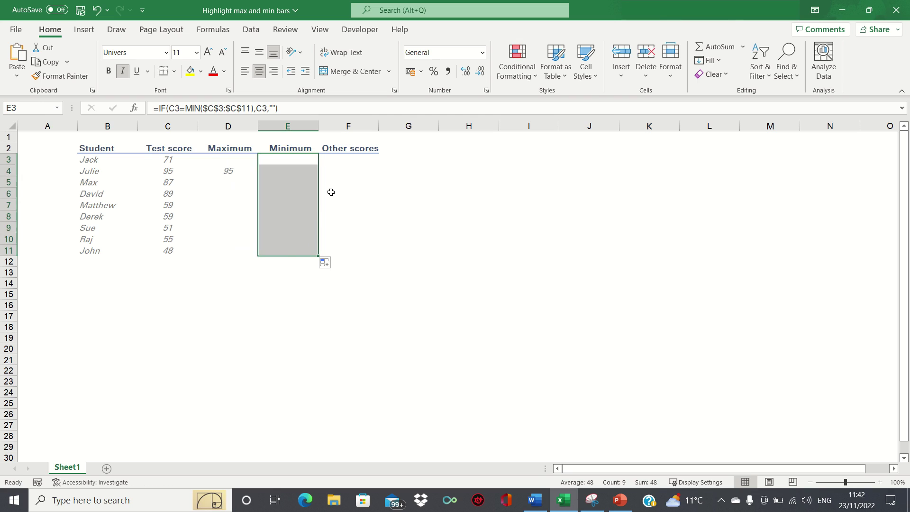
click(344, 159)
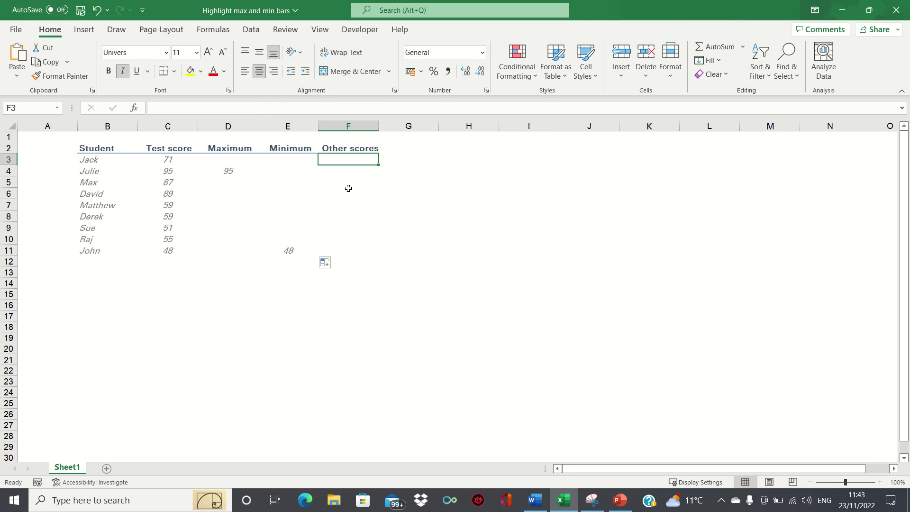
- Enter =IF(AND(D3="",E3=""),C3,"") in F3
text(=IF()
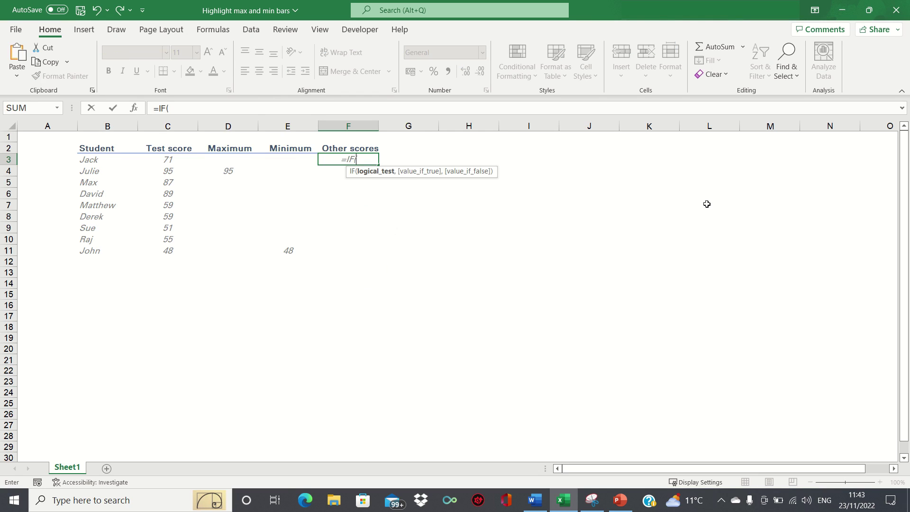
text(AND()
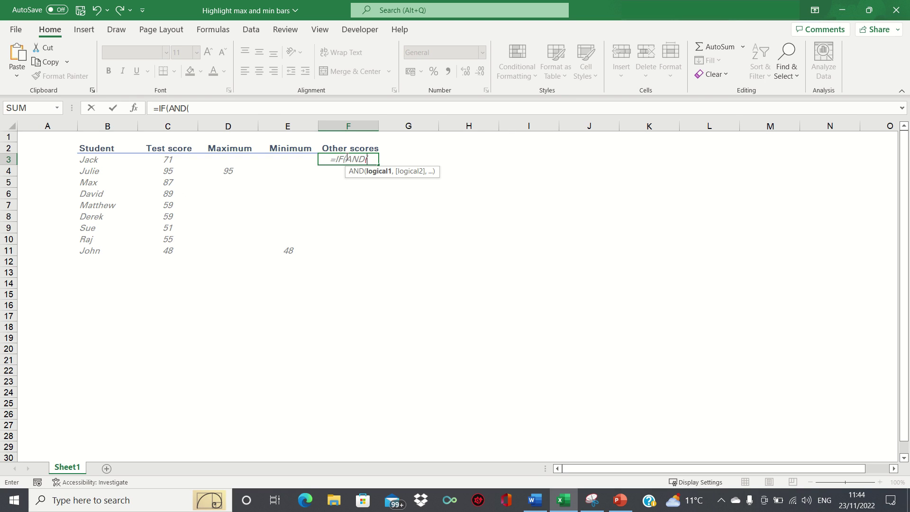
key(Left)
key(Left)
text(="",)
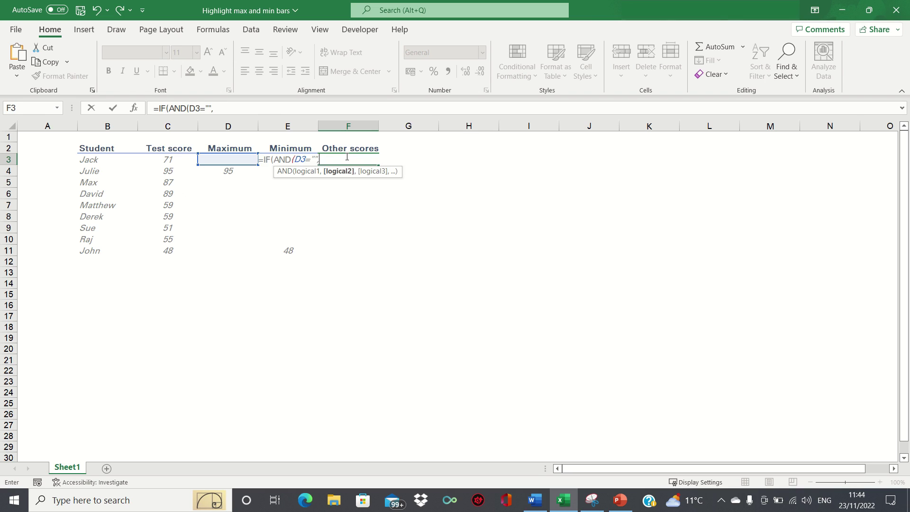
key(Left)
text(="",)
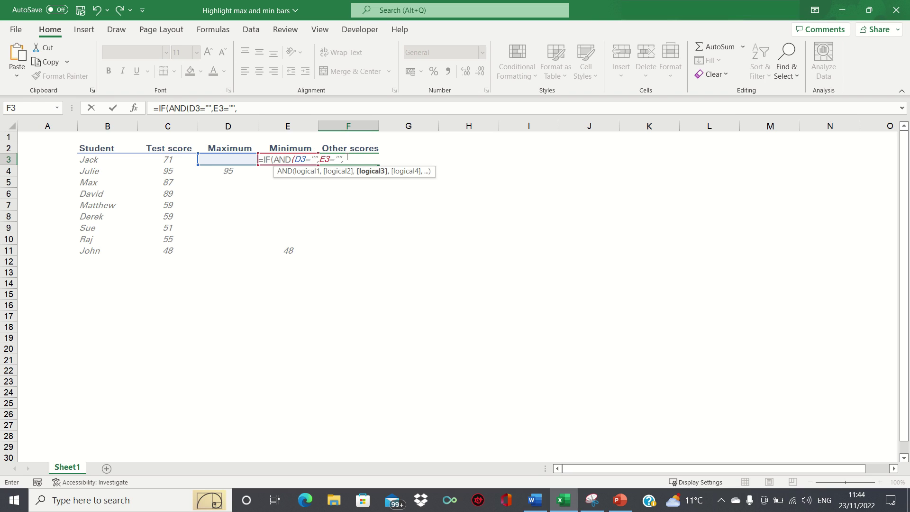
key(BackSpace)
text(),)
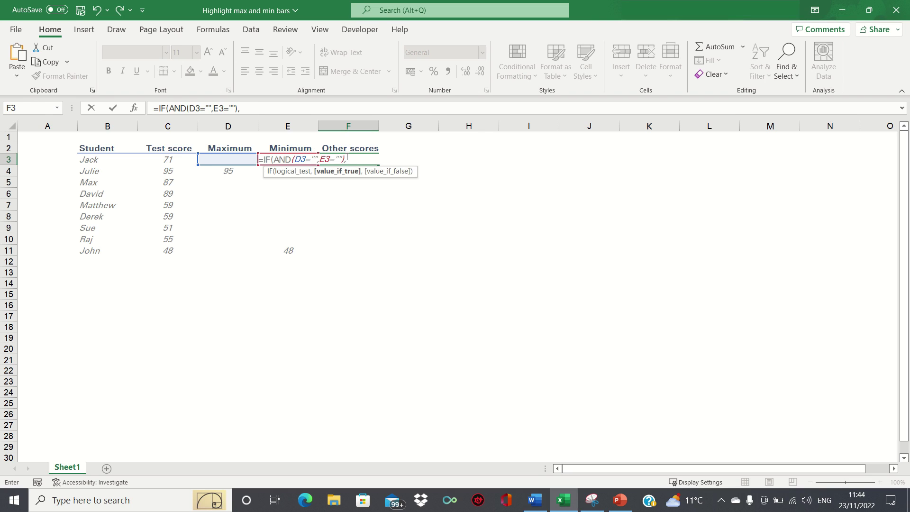
key(Left)
key(Left)
key(Left)
text(,"")
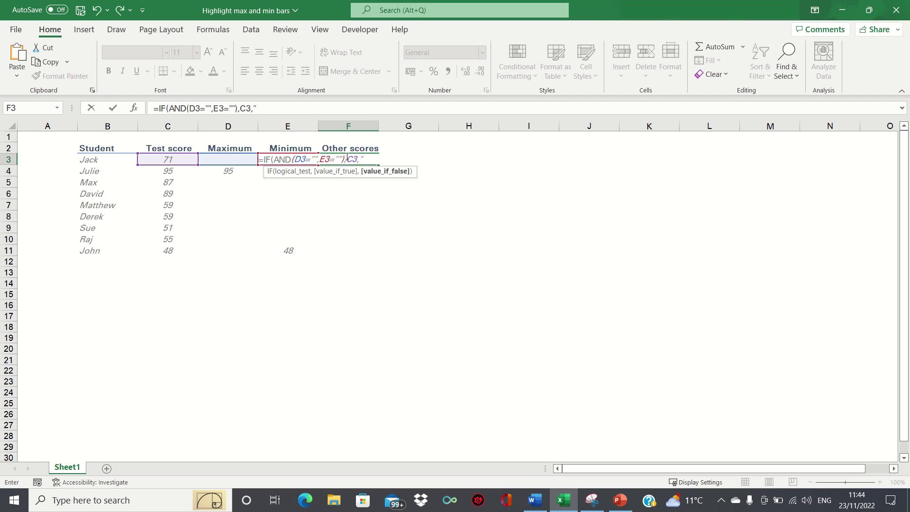
text())
key(Return)
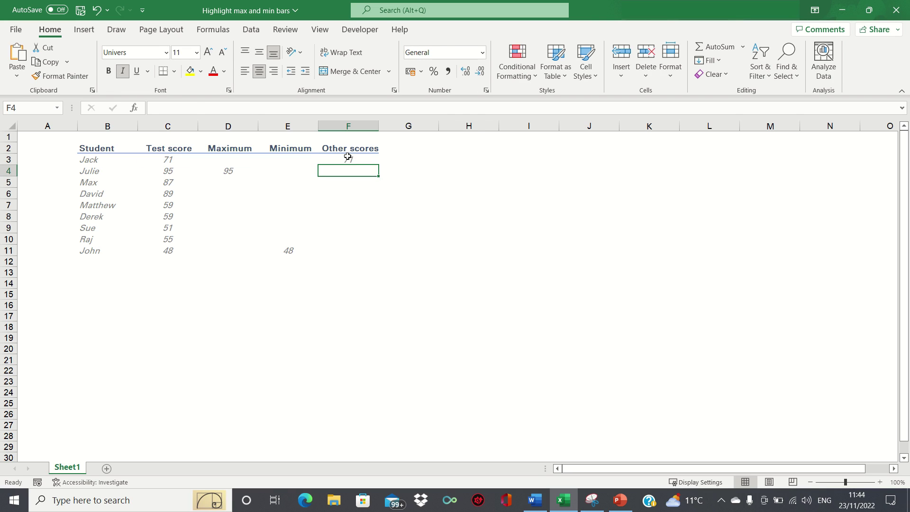
- Fill the Other scores formula down from F3 to F11
click(360, 159)
drag(378, 165, 376, 253)
click(360, 158)
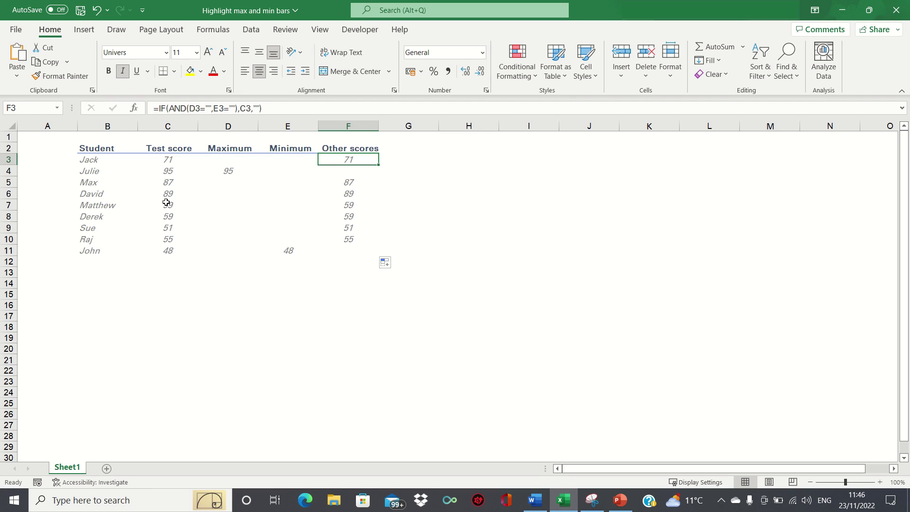
- Select the student names B2:B11 plus the Maximum, Minimum and Other scores columns D2:F11
key(Left)
key(Left)
key(Left)
key(Left)
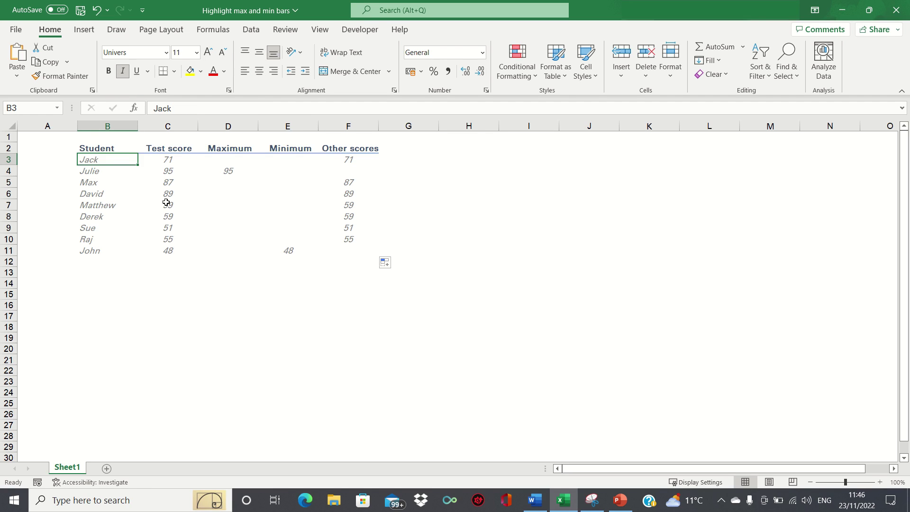
key(Up)
key(ctrl+shift+Down)
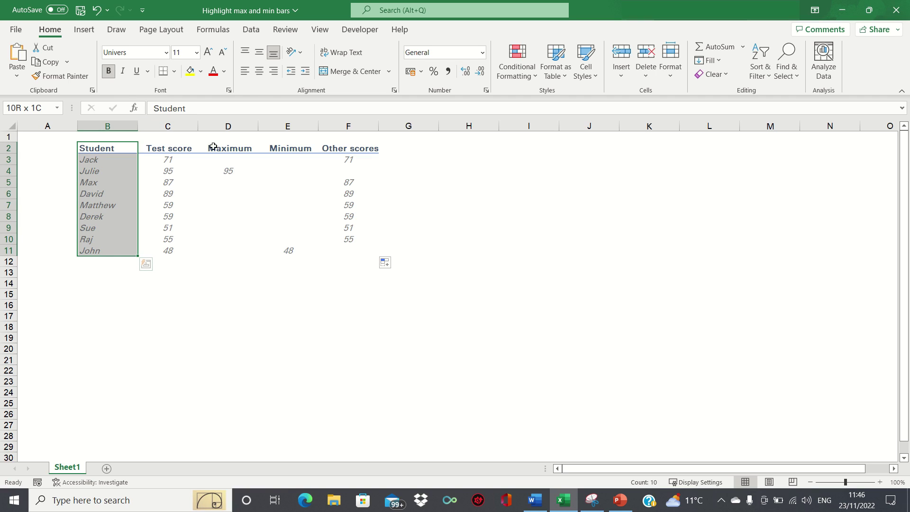
drag(215, 148, 341, 252)
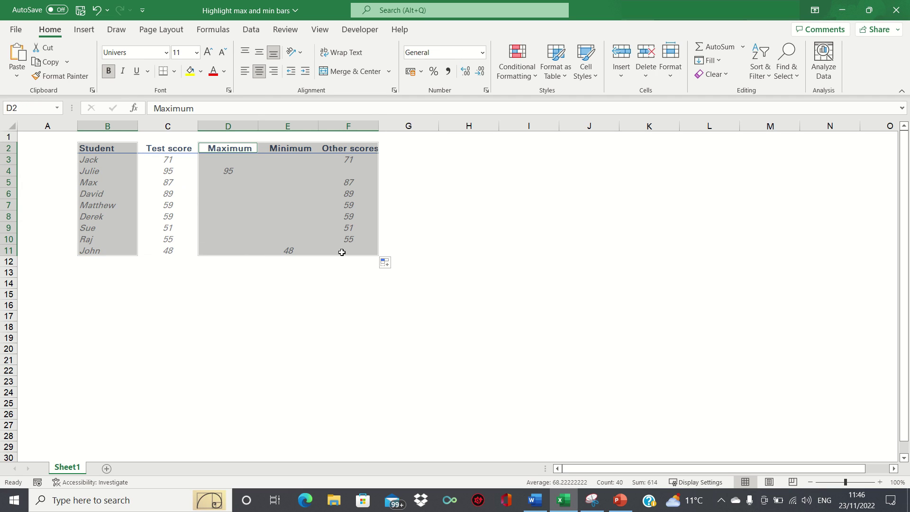
- Choose Stacked Column from the full column chart gallery
click(85, 31)
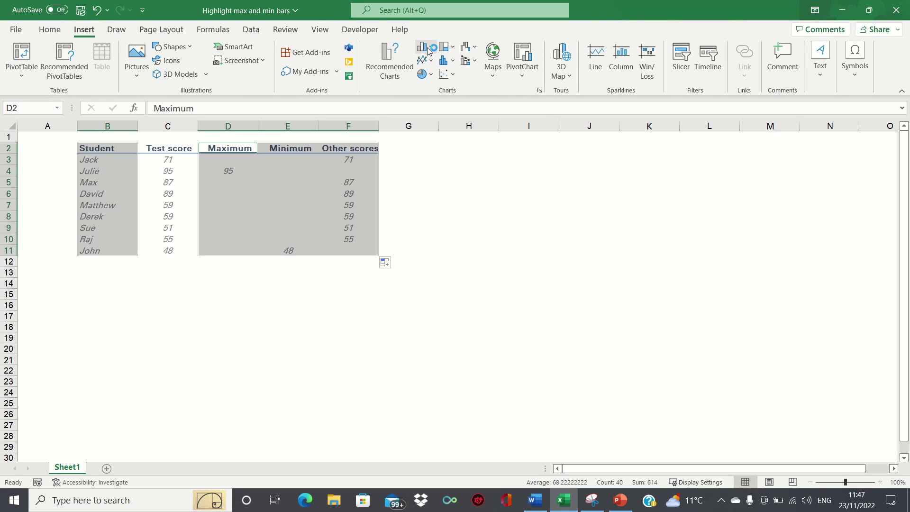
click(425, 47)
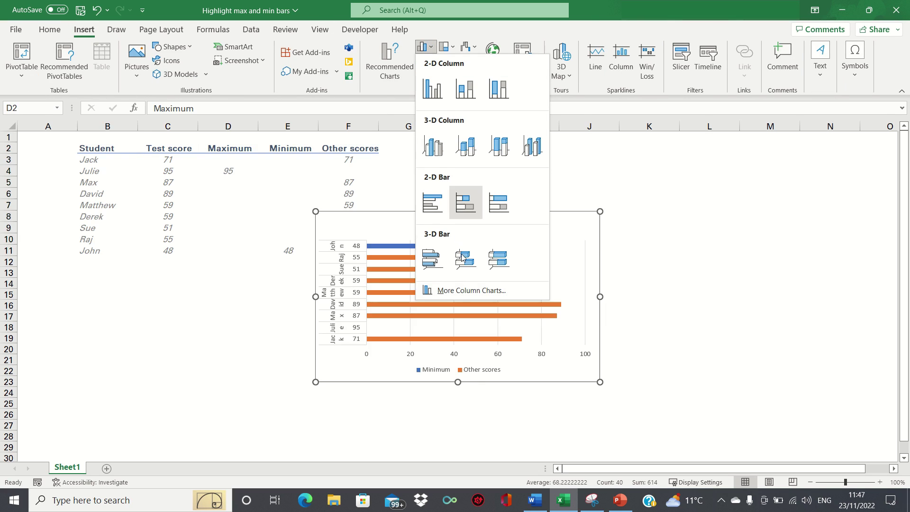
click(467, 287)
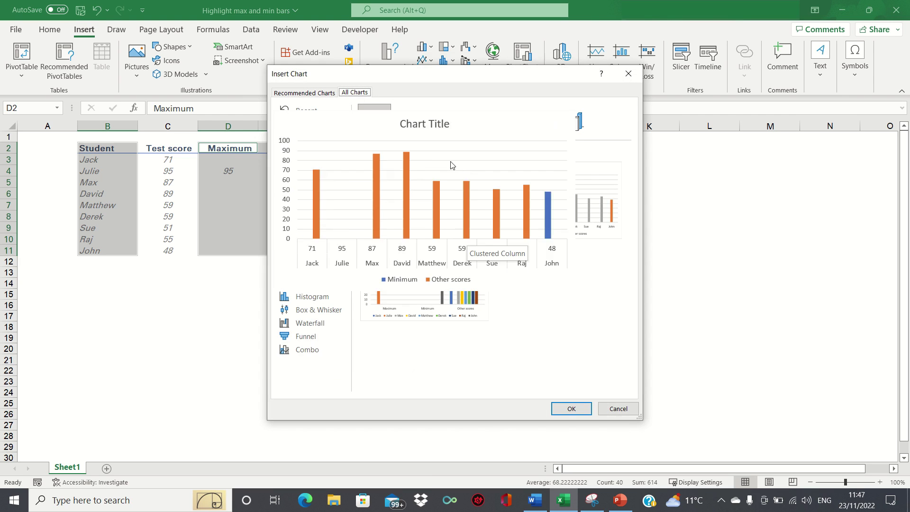
click(407, 121)
mouse_move(567, 207)
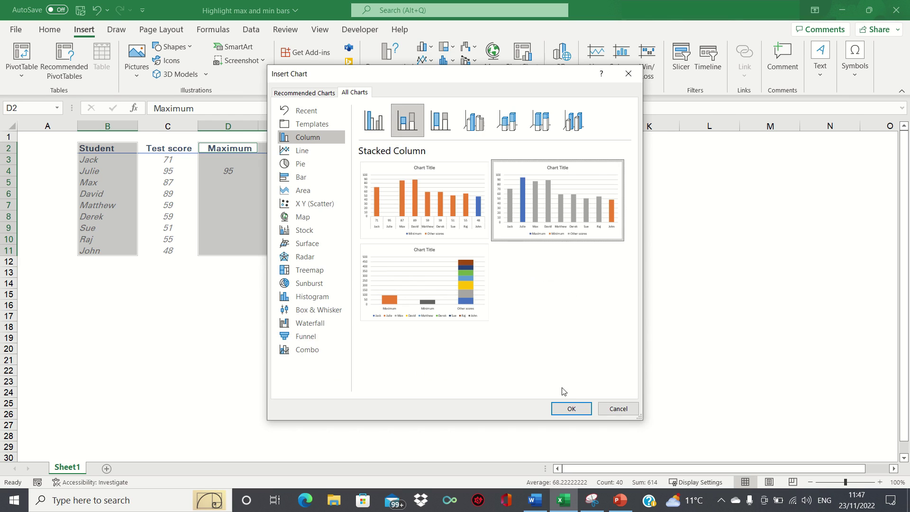
- Insert the stacked column chart and move it below the score table
click(569, 408)
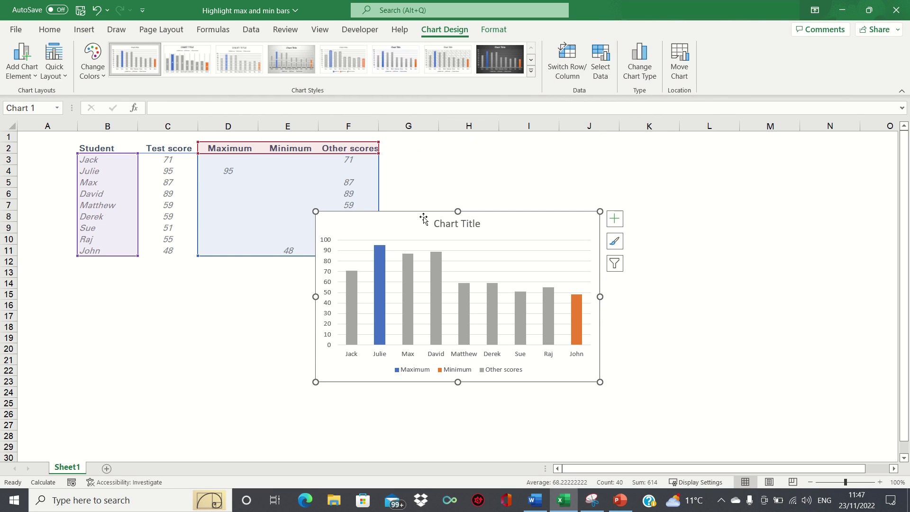
drag(423, 219, 181, 273)
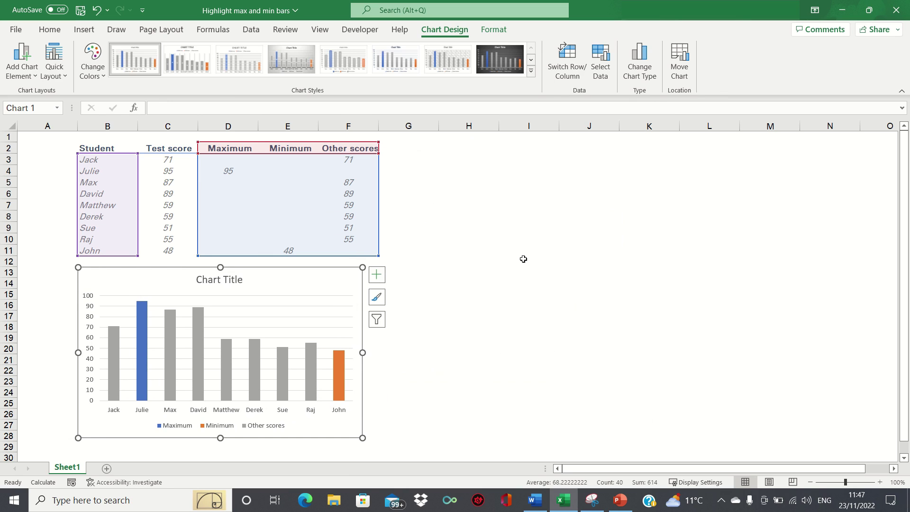
click(507, 254)
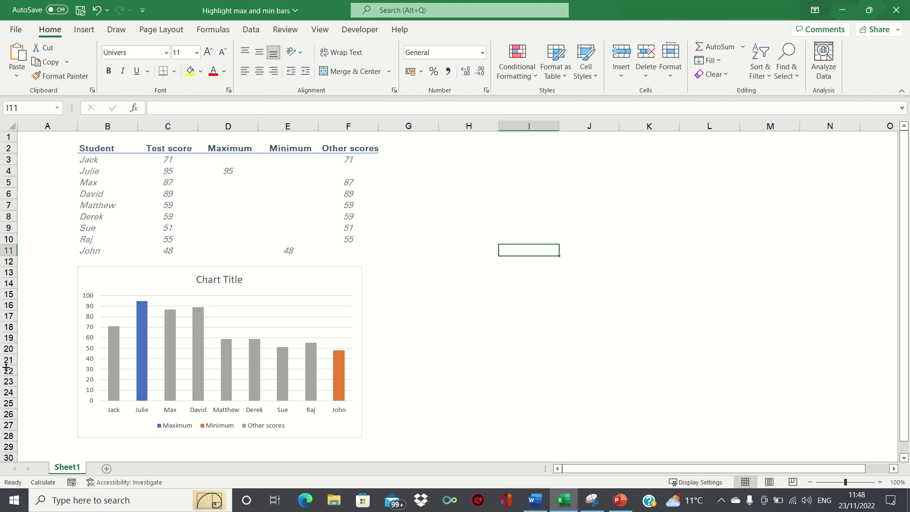
- Give the Maximum series a solid green fill
click(140, 345)
click(138, 342)
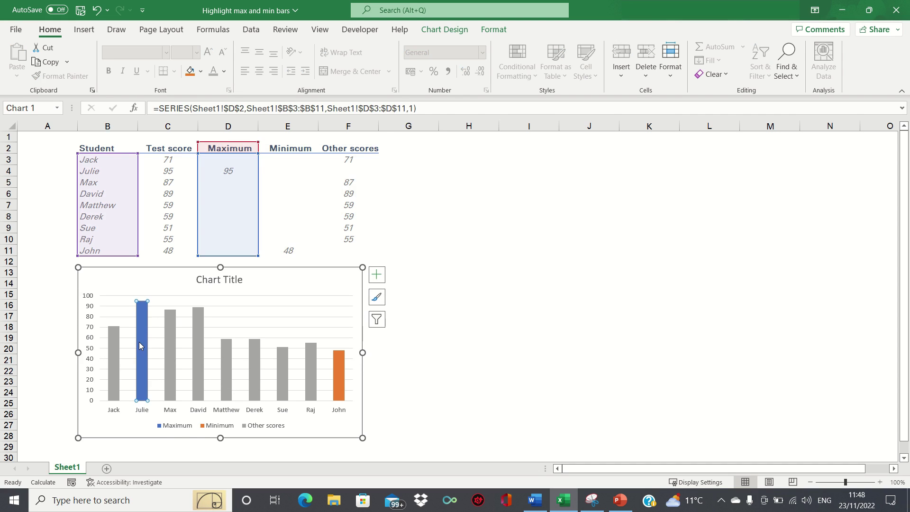
right_click(138, 343)
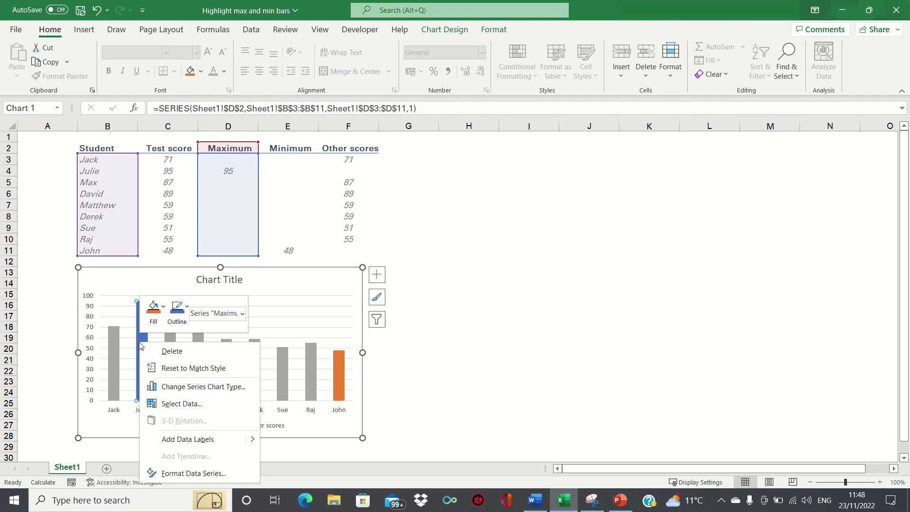
click(192, 473)
click(763, 184)
click(767, 201)
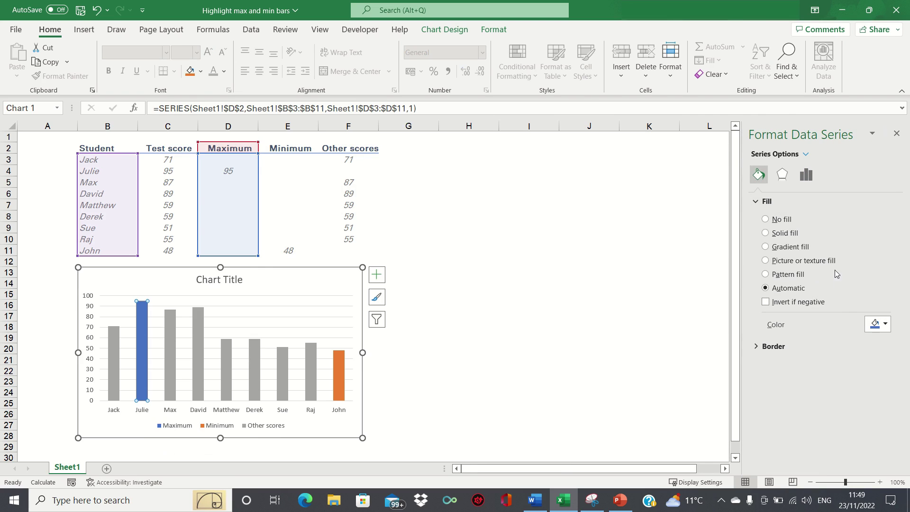
click(766, 232)
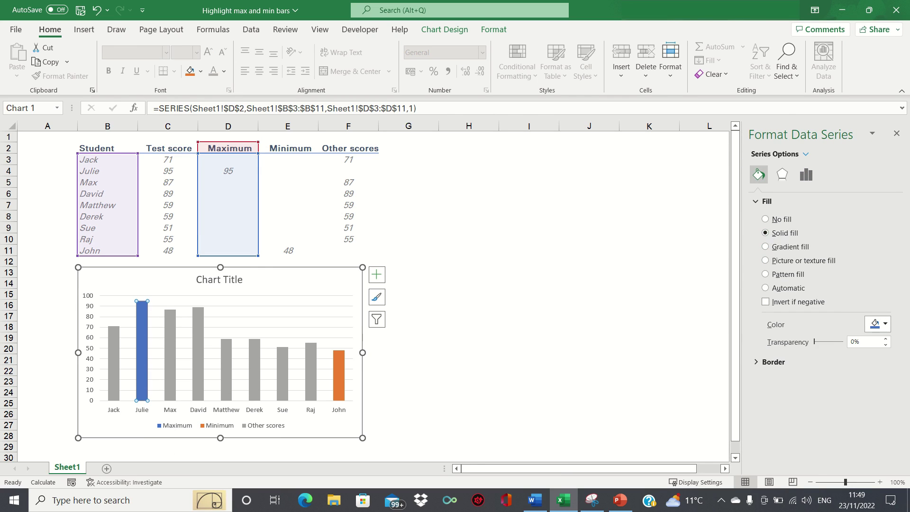
click(874, 325)
click(863, 434)
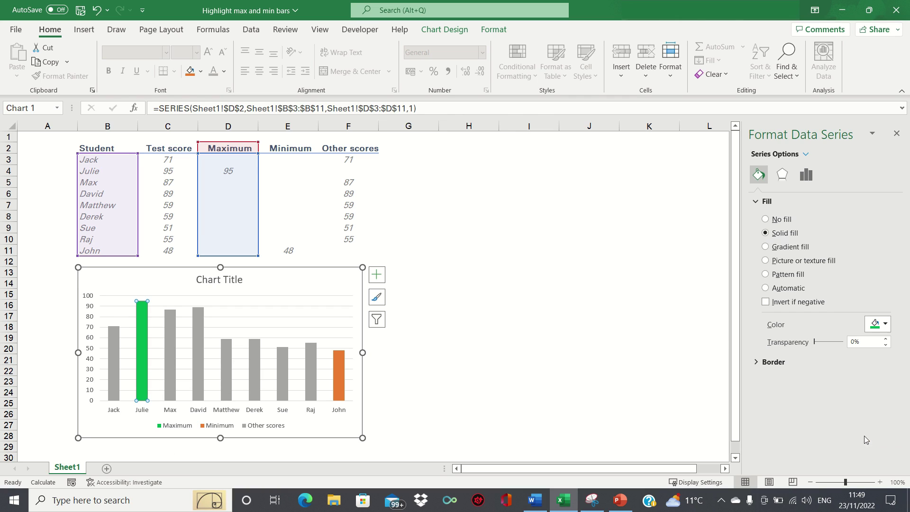
- Colour the Minimum series red and close the formatting pane
click(342, 385)
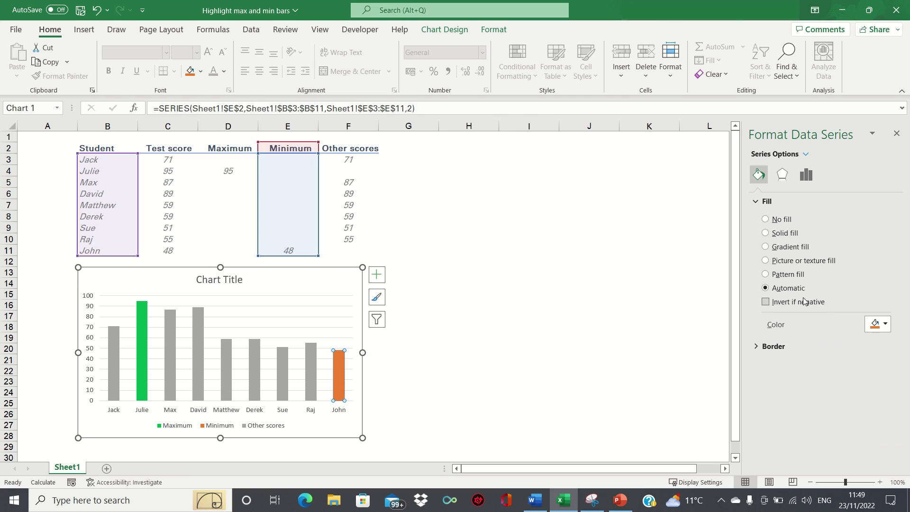
click(874, 325)
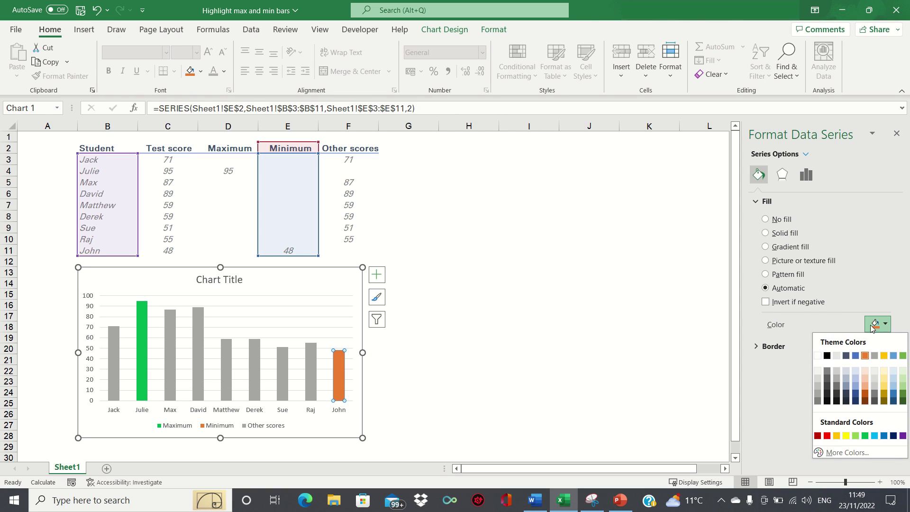
click(827, 435)
click(896, 134)
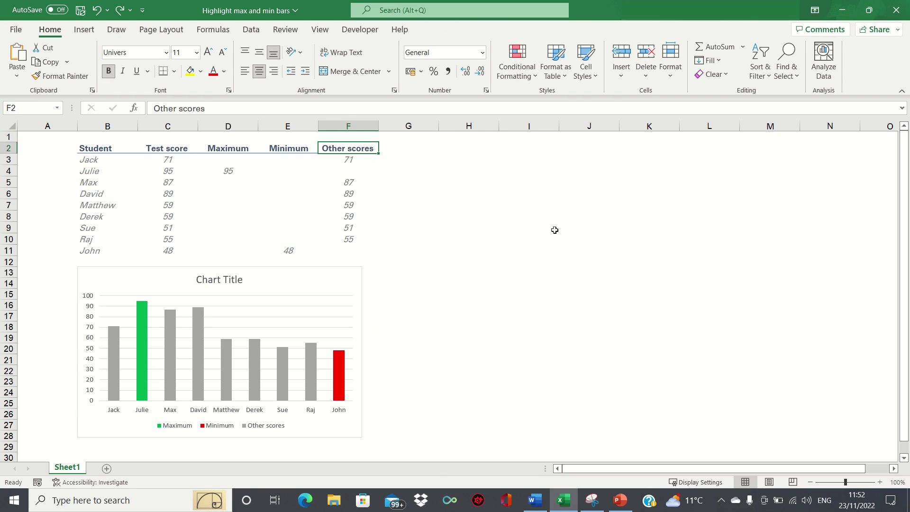
- Change the score in C4 to 65 and in C11 to 67
key(Down)
key(Down)
key(Left)
key(Left)
key(Left)
key(Left)
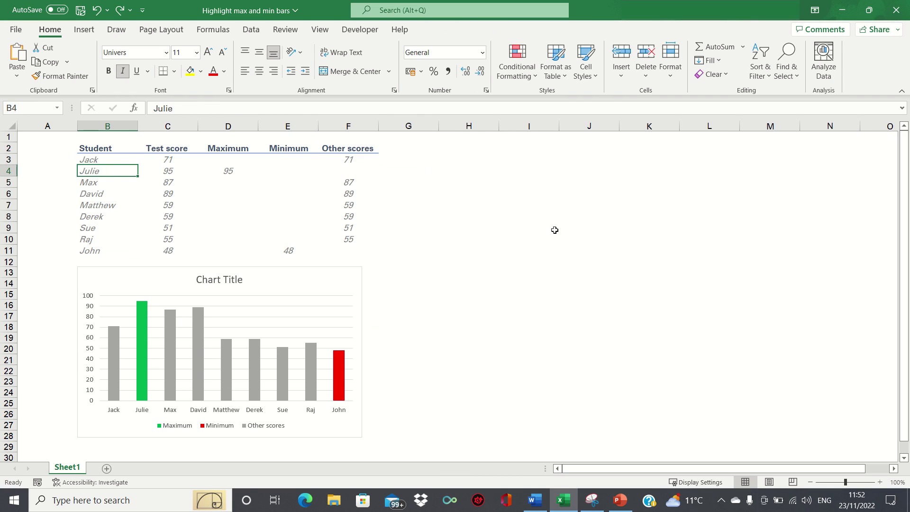
key(Right)
text(65)
key(Return)
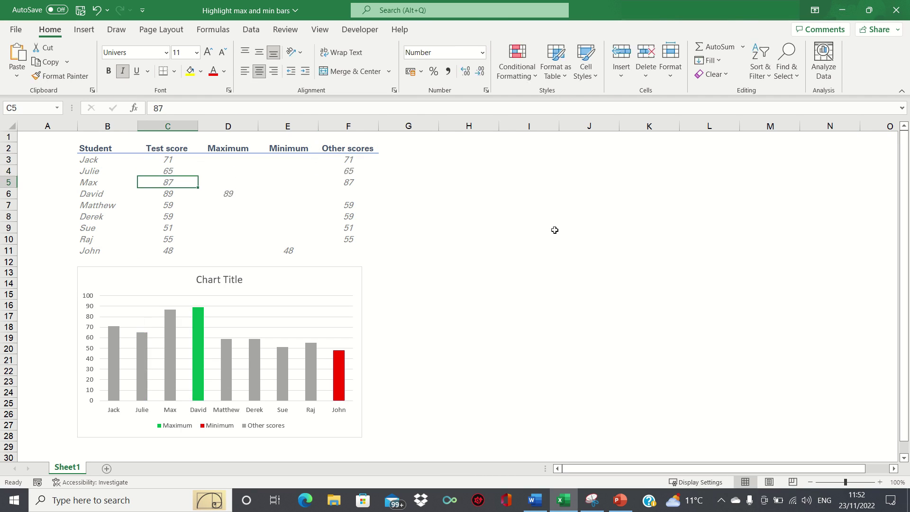
key(ctrl+Down)
text(67)
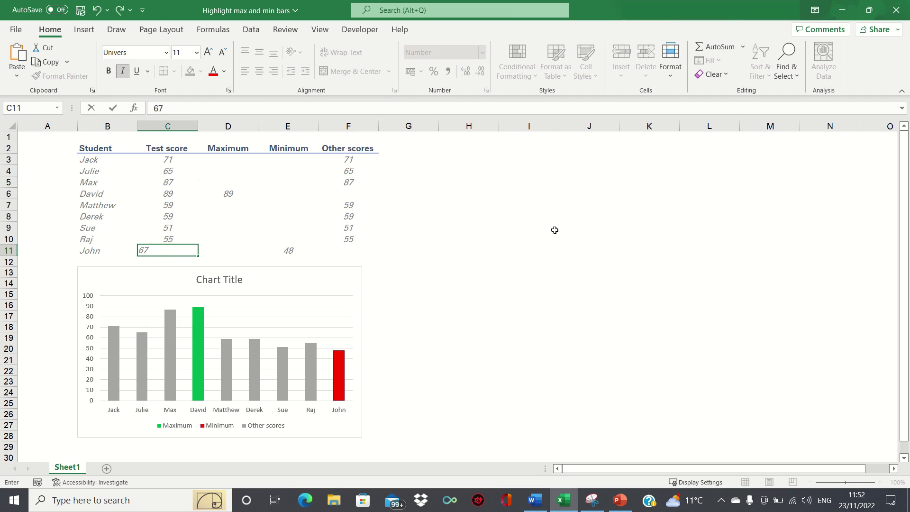
key(Return)
- Try 100 in C3 and C4, then undo both entries
key(Up)
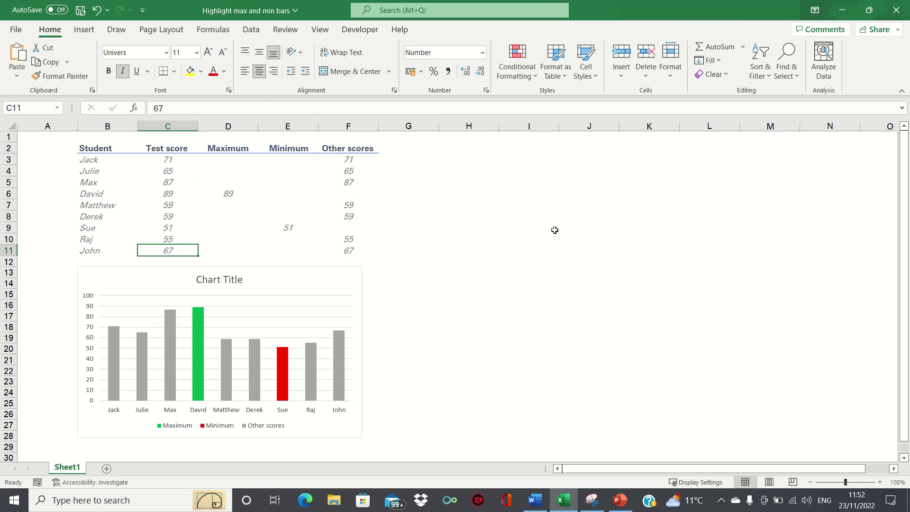
key(ctrl+Up)
key(Down)
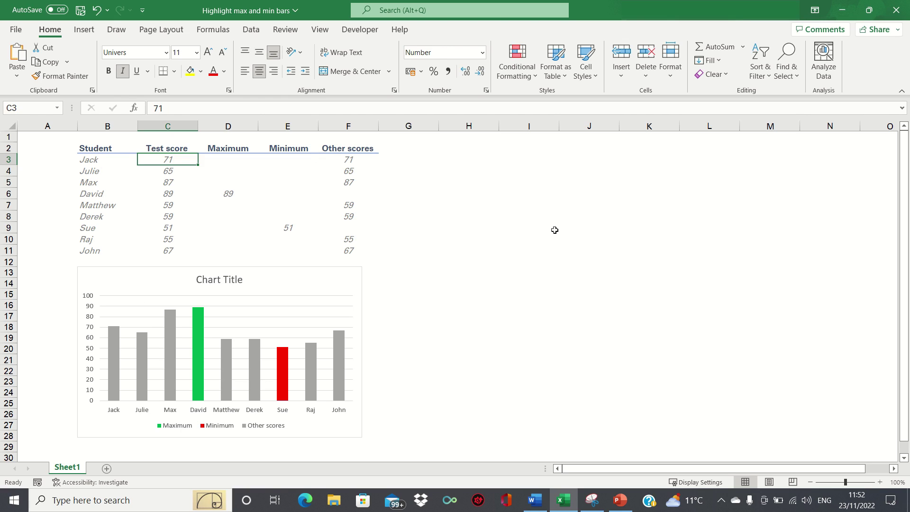
text(100)
key(Return)
text(100)
key(Return)
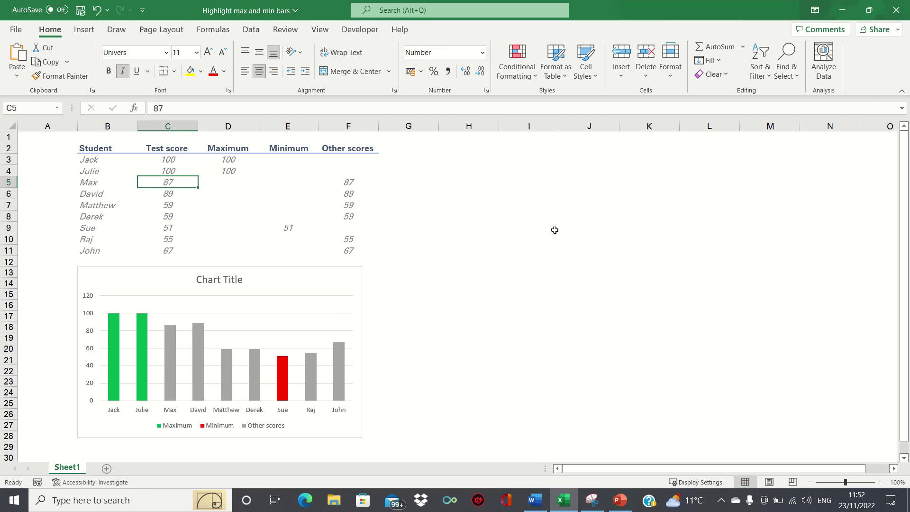
key(ctrl+z)
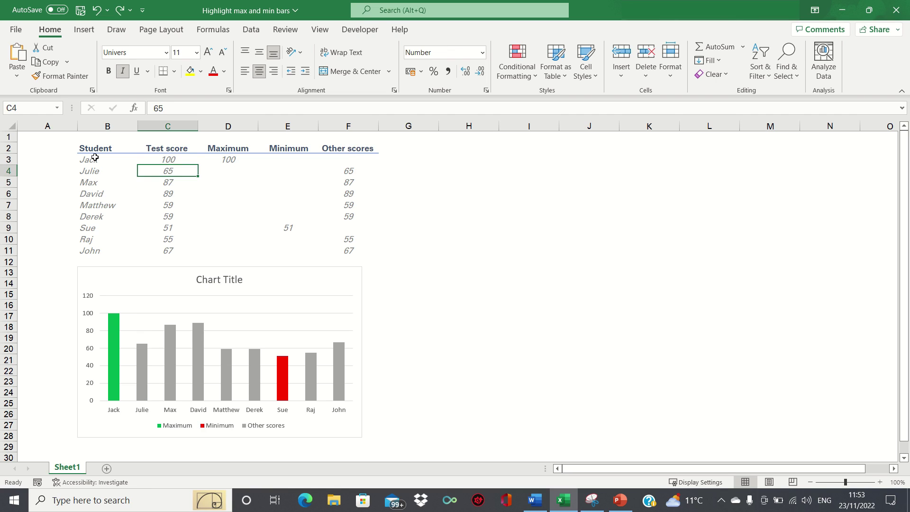
key(ctrl+z)
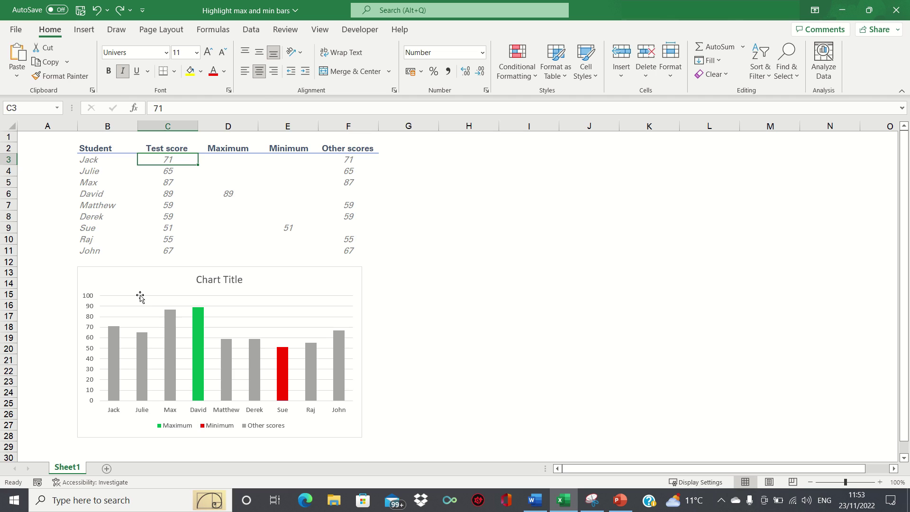
- Paste a copy of the chart at cell G13
click(147, 274)
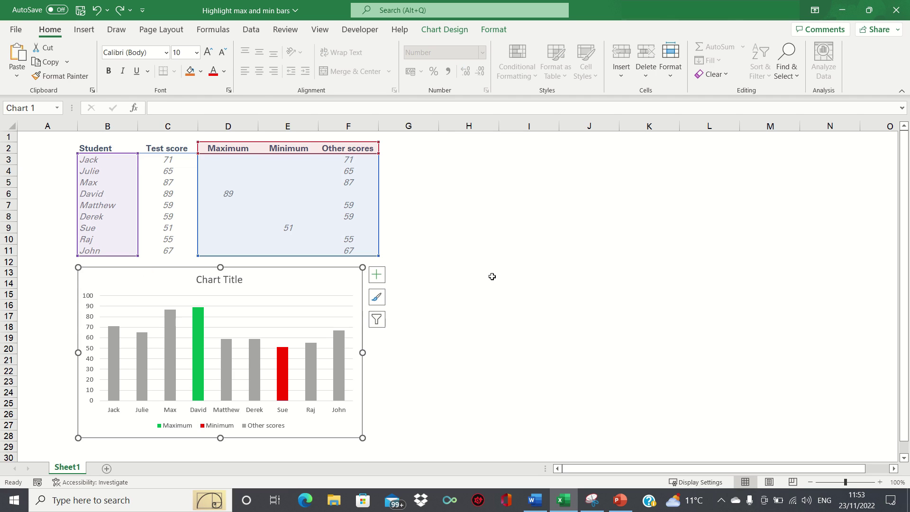
click(429, 275)
key(ctrl+v)
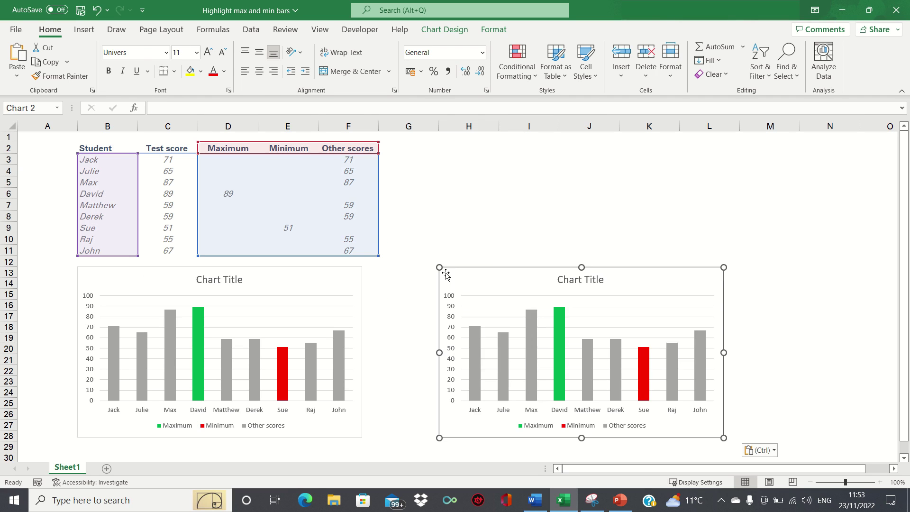
- Set the copied chart's data range to B2:C11, the names and test scores
right_click(453, 275)
click(496, 299)
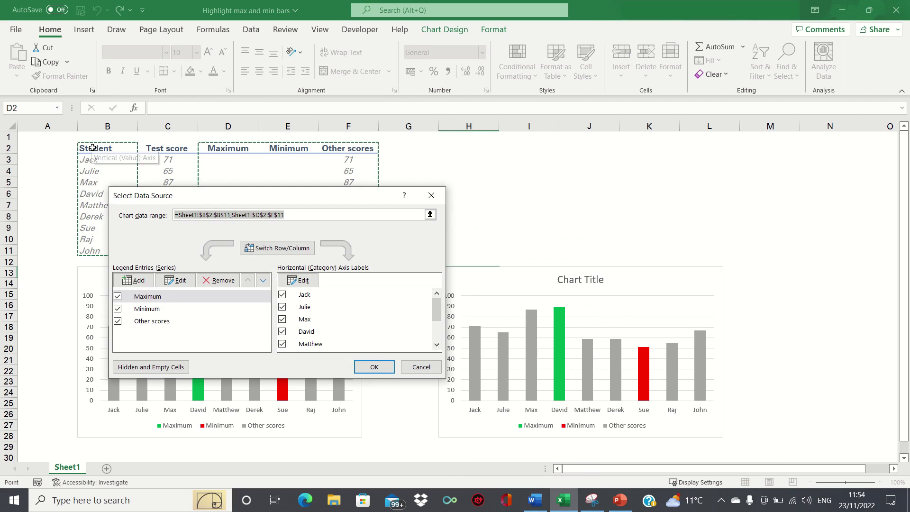
drag(86, 147, 151, 248)
key(Return)
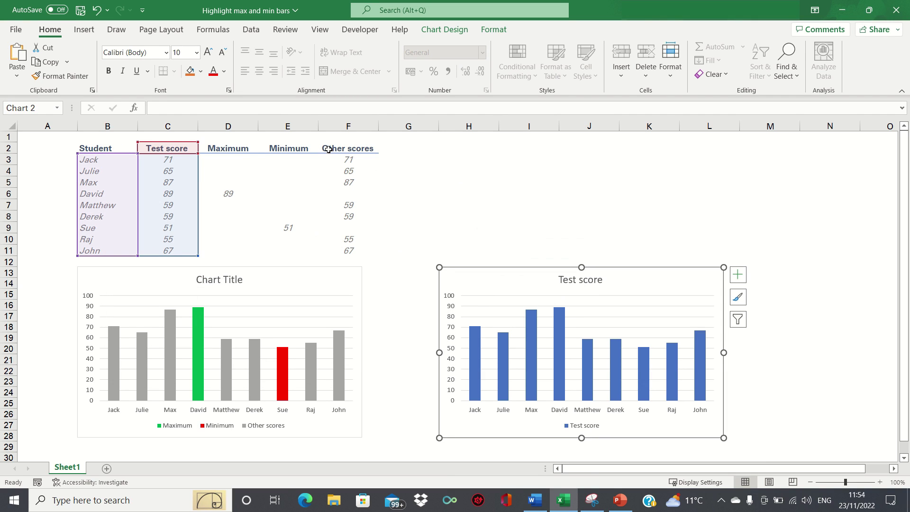
click(325, 151)
- Give the 89 bar a solid green fill
click(557, 354)
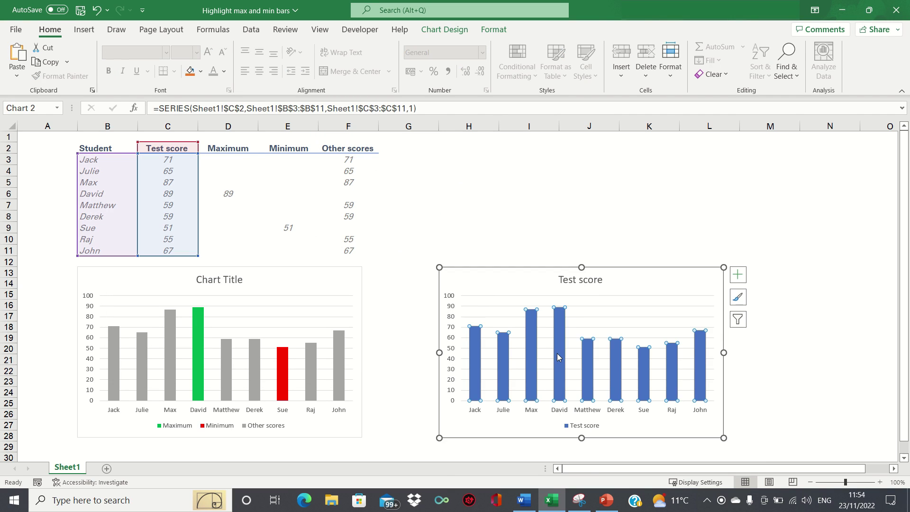
click(557, 353)
right_click(556, 354)
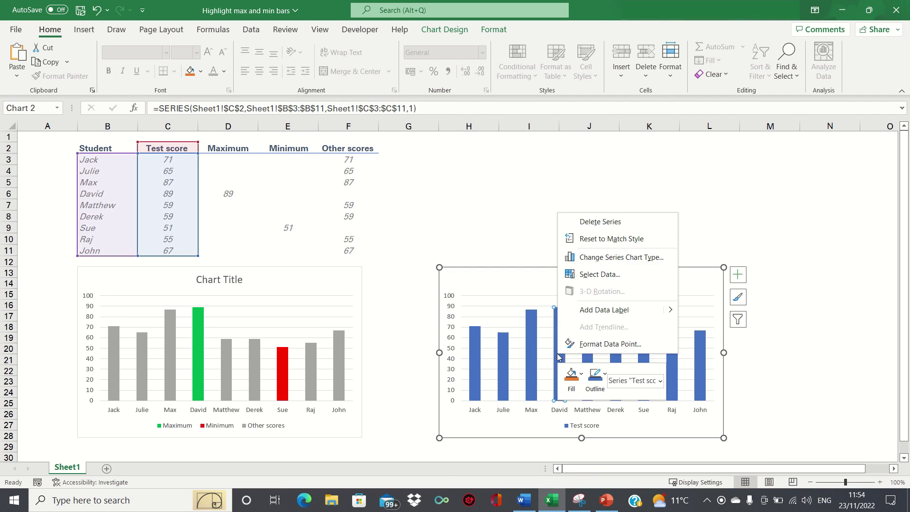
click(593, 343)
click(759, 174)
click(770, 232)
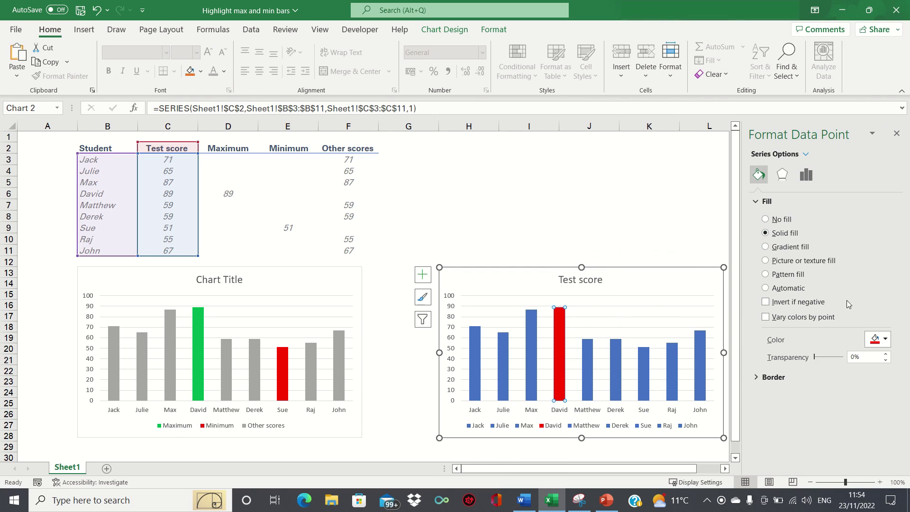
click(868, 339)
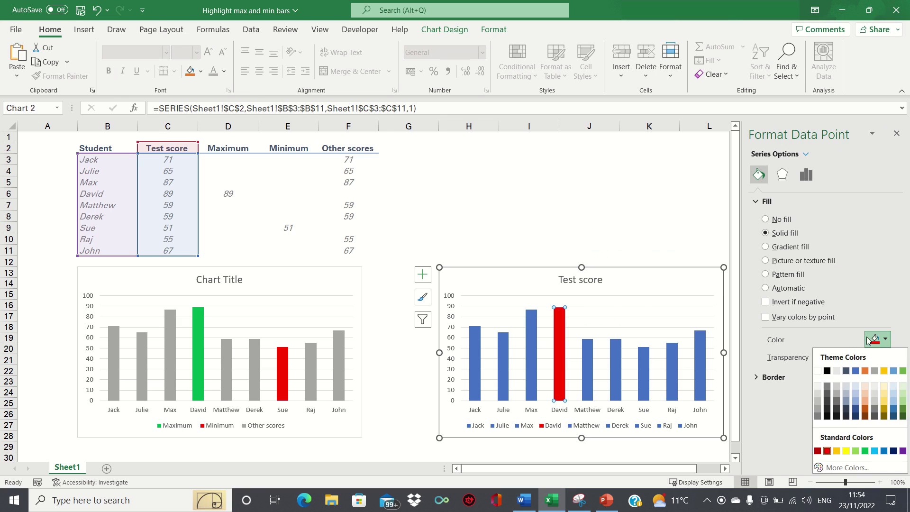
click(865, 451)
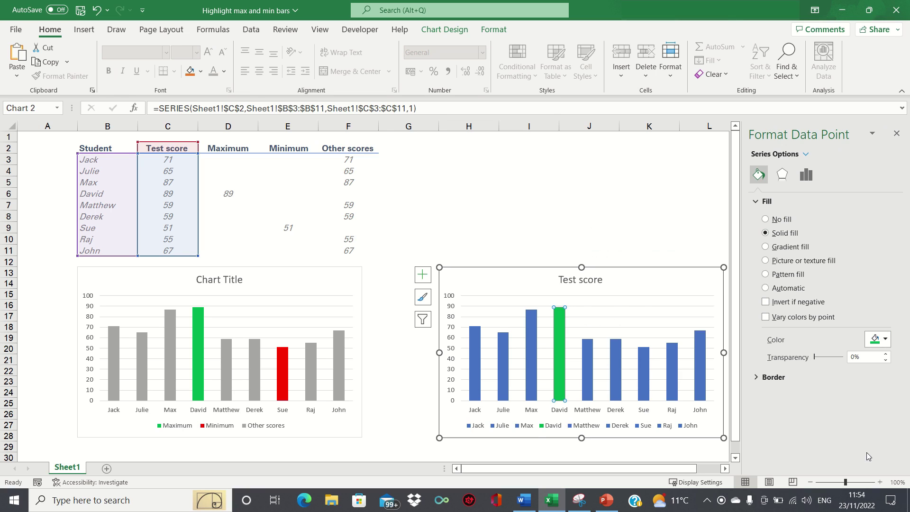
- Colour the 51 bar red and close the formatting pane
click(641, 384)
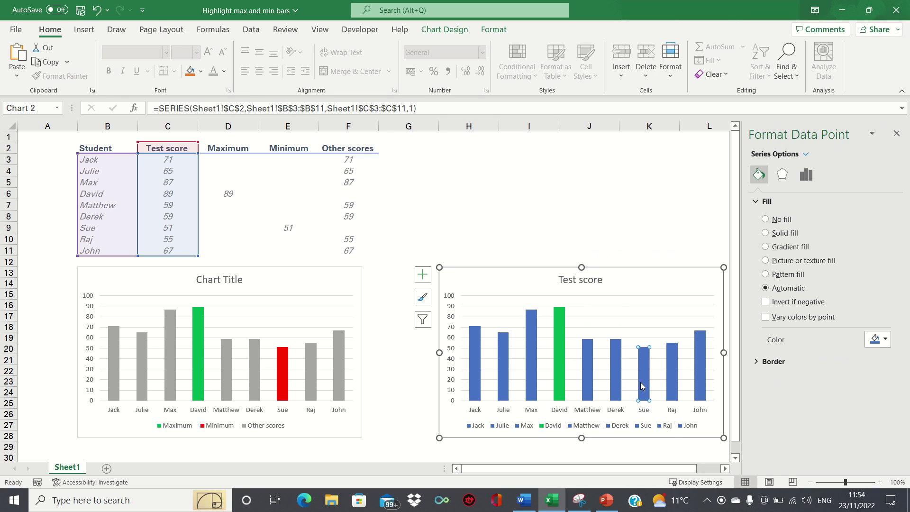
click(884, 340)
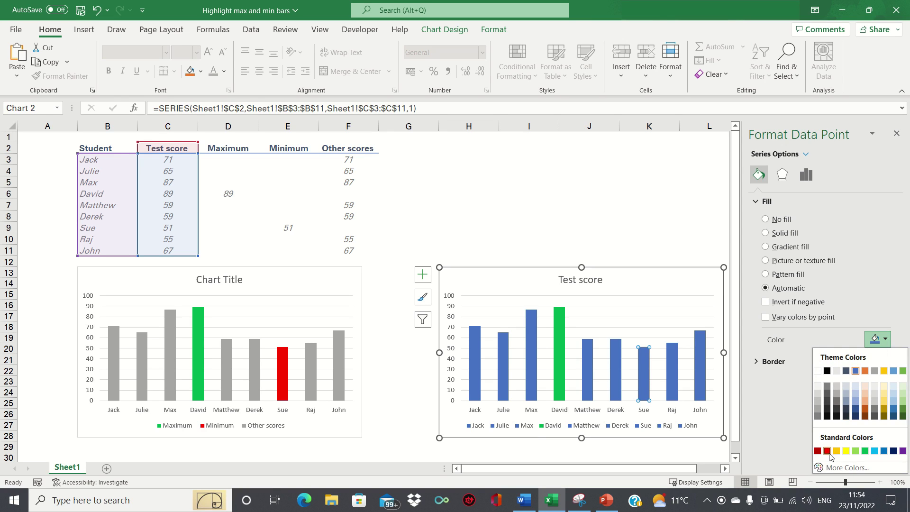
click(827, 451)
click(896, 133)
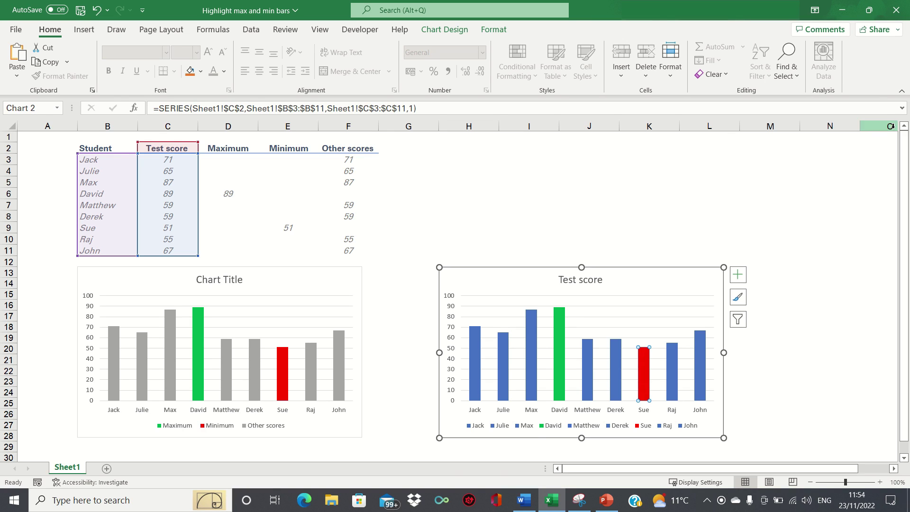
- Enter 100 in C3 so the formula-driven chart turns Jack's bar green
click(86, 150)
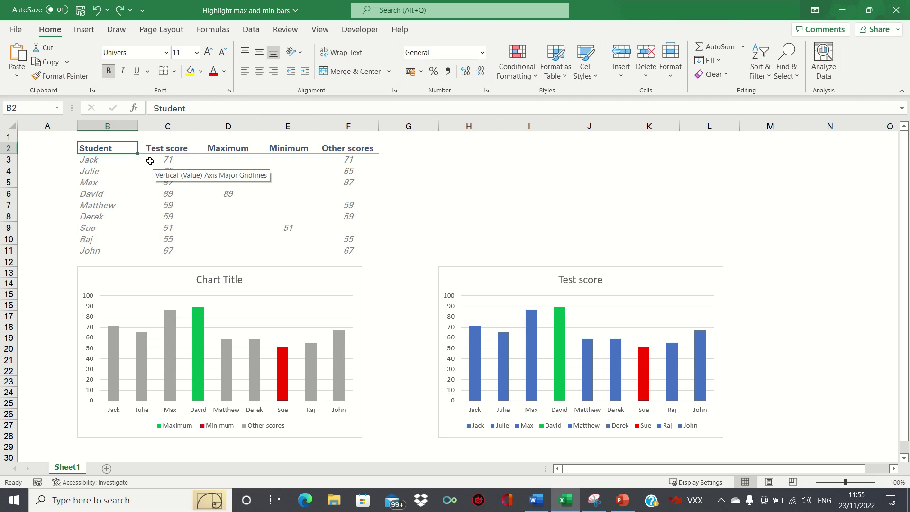
click(150, 161)
text(100)
key(Return)
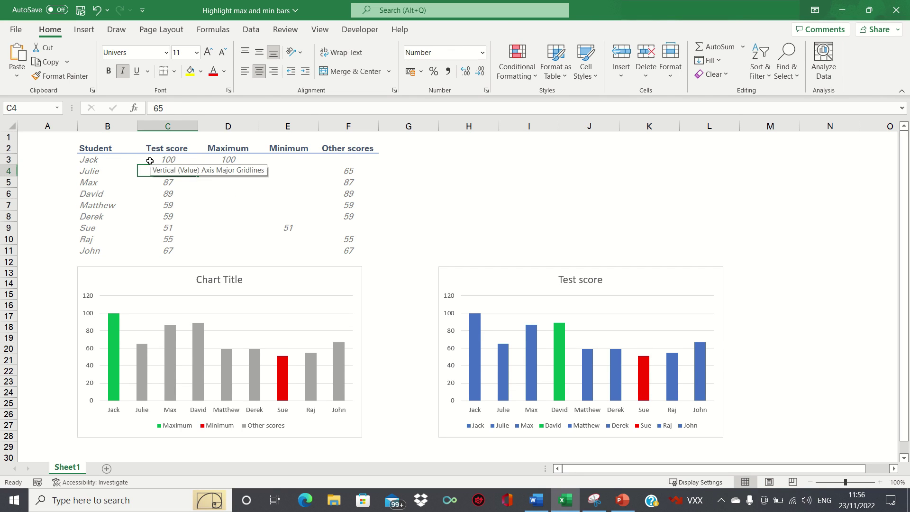